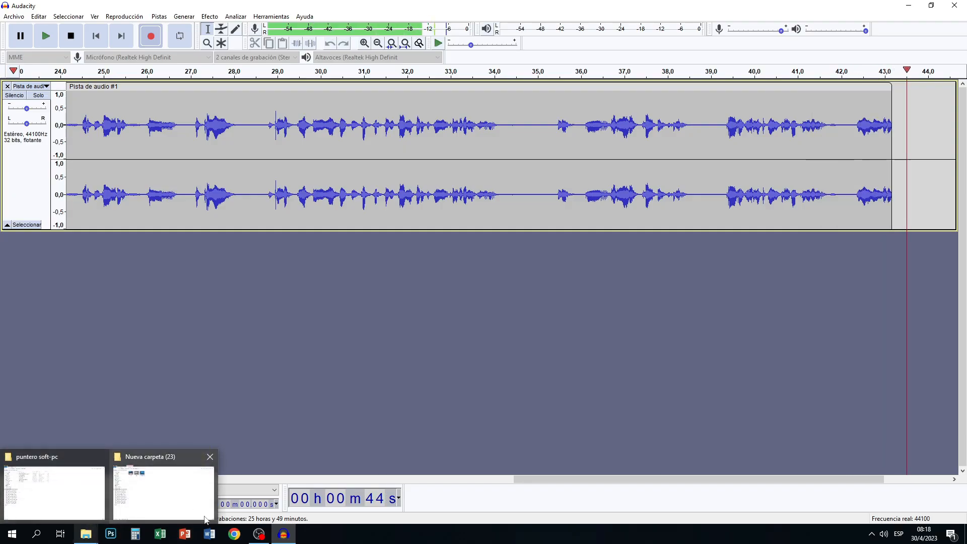
# Switch to Word and create a new blank document
pyautogui.click(206, 537)
pyautogui.click(360, 120)
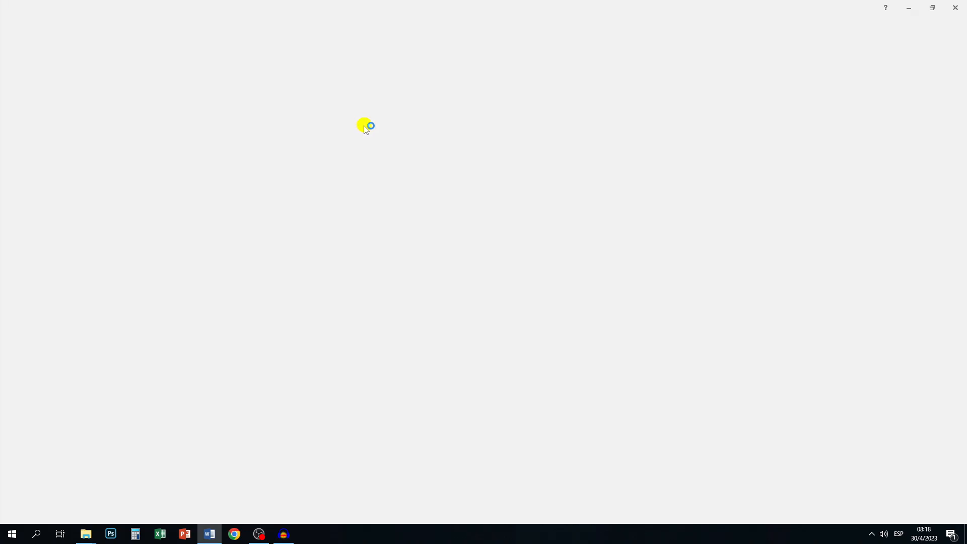
pyautogui.click(163, 87)
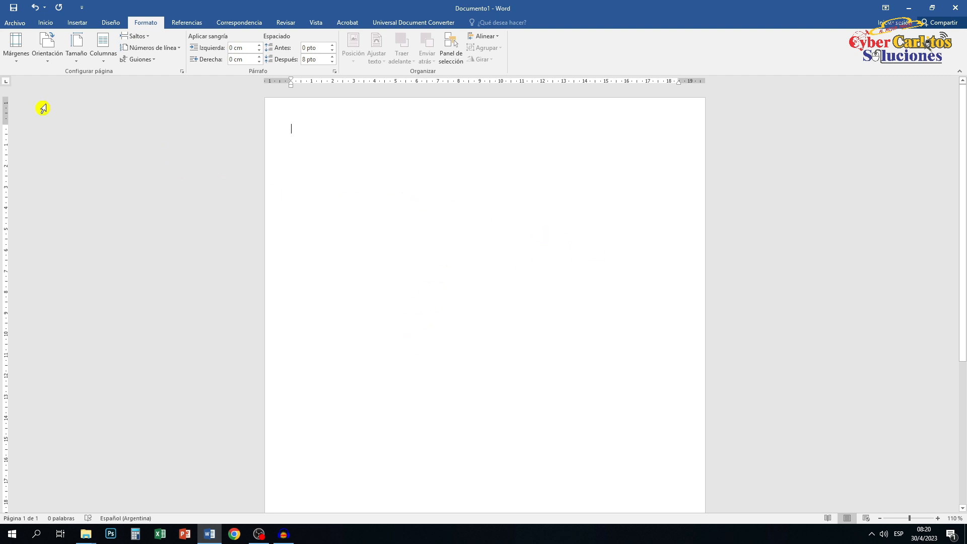
# Insert the scanned contract picture img20230427_11232167.jpg from the Escritorio folder into the blank document
pyautogui.click(80, 23)
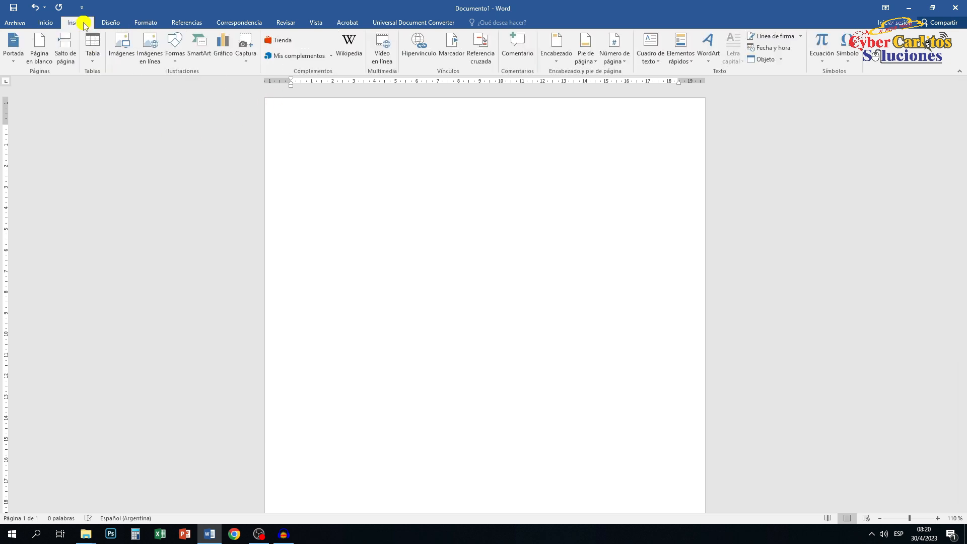
pyautogui.click(122, 42)
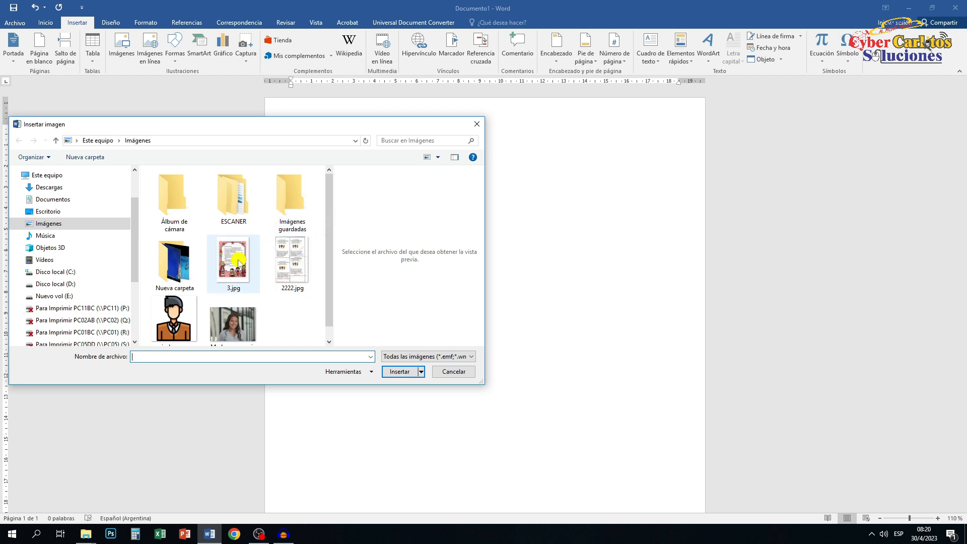
pyautogui.click(48, 211)
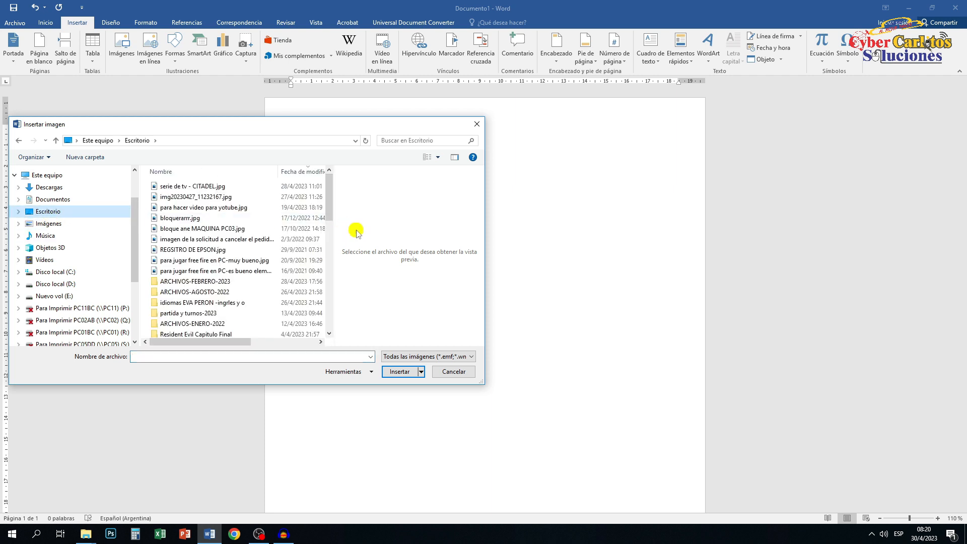
pyautogui.click(307, 197)
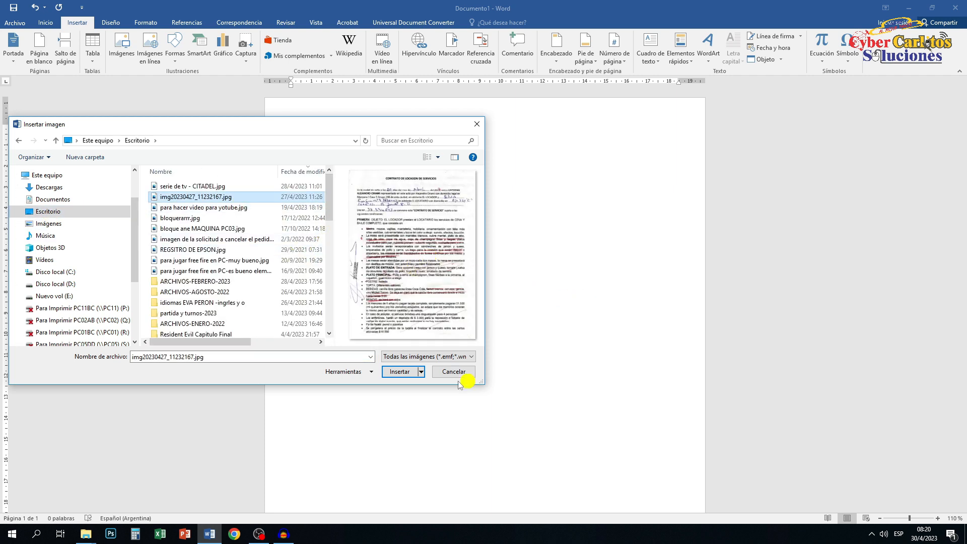
pyautogui.click(396, 372)
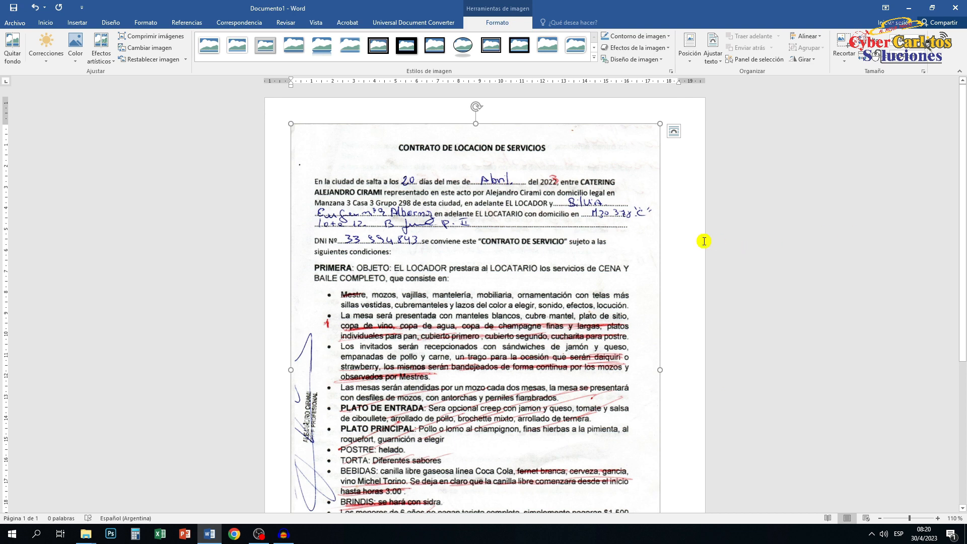
# Crop the scanned contract picture on all four sides to trim its outer margins
pyautogui.click(706, 277)
pyautogui.scroll(-3, 706, 276)
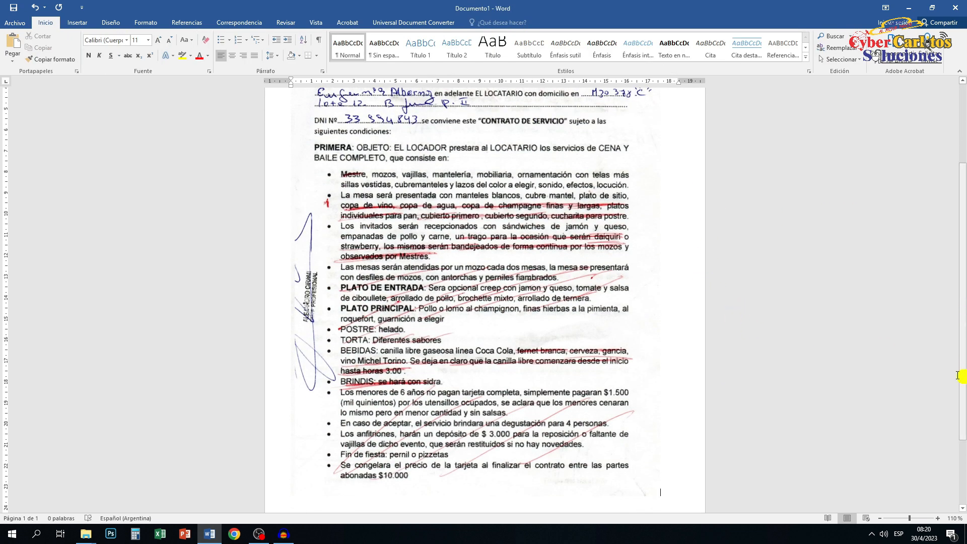
pyautogui.click(523, 274)
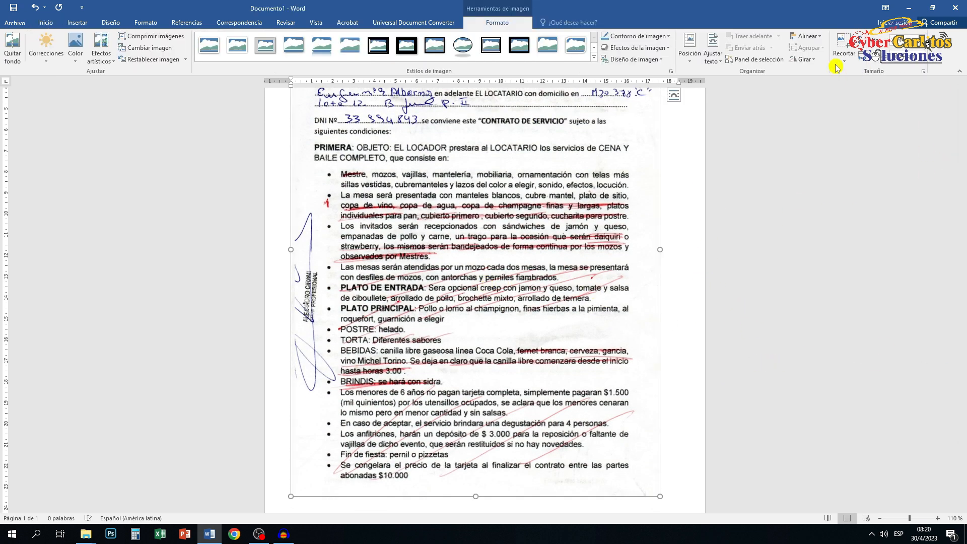
pyautogui.click(843, 50)
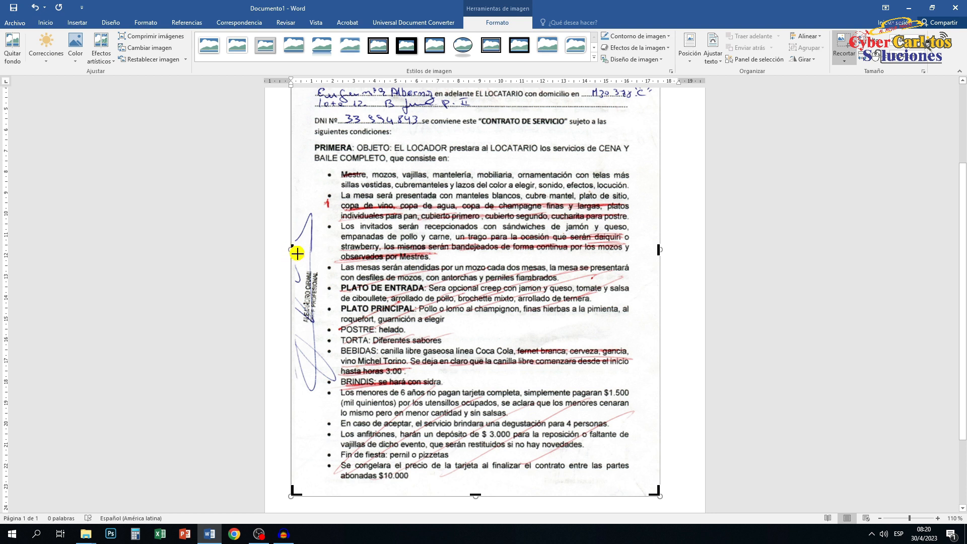
pyautogui.moveTo(297, 253); pyautogui.dragTo(313, 275)
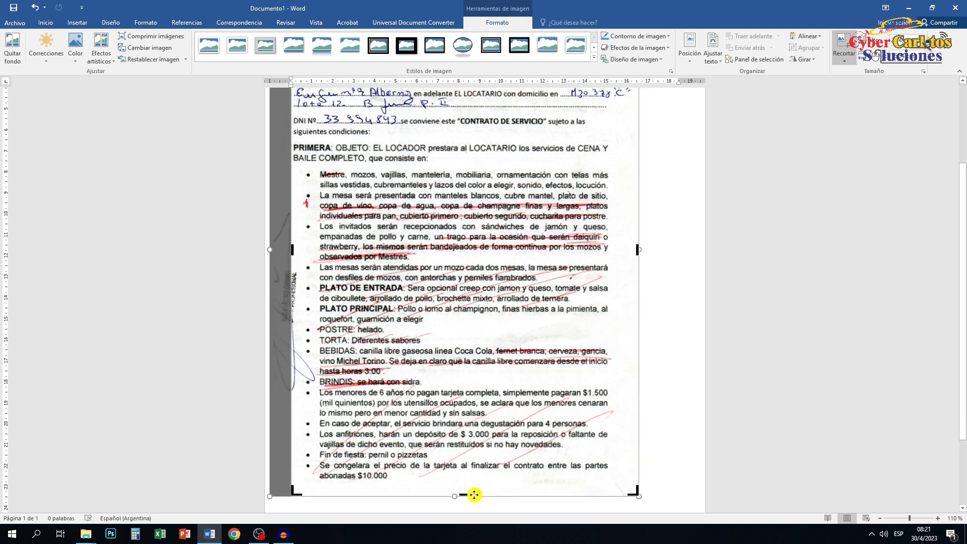
pyautogui.moveTo(471, 496); pyautogui.dragTo(478, 483)
pyautogui.moveTo(962, 358); pyautogui.dragTo(965, 277)
pyautogui.moveTo(637, 362); pyautogui.dragTo(613, 354)
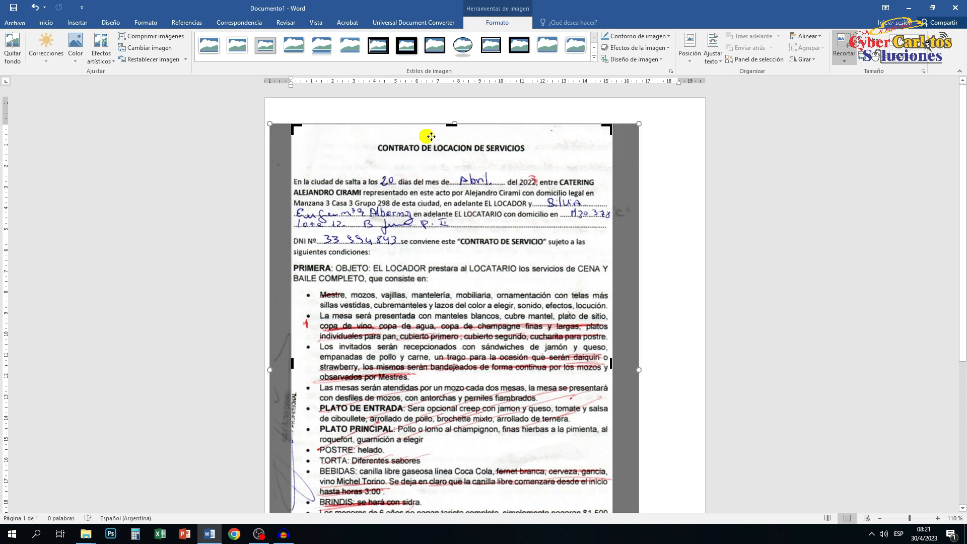
pyautogui.moveTo(452, 124); pyautogui.dragTo(462, 142)
pyautogui.click(677, 313)
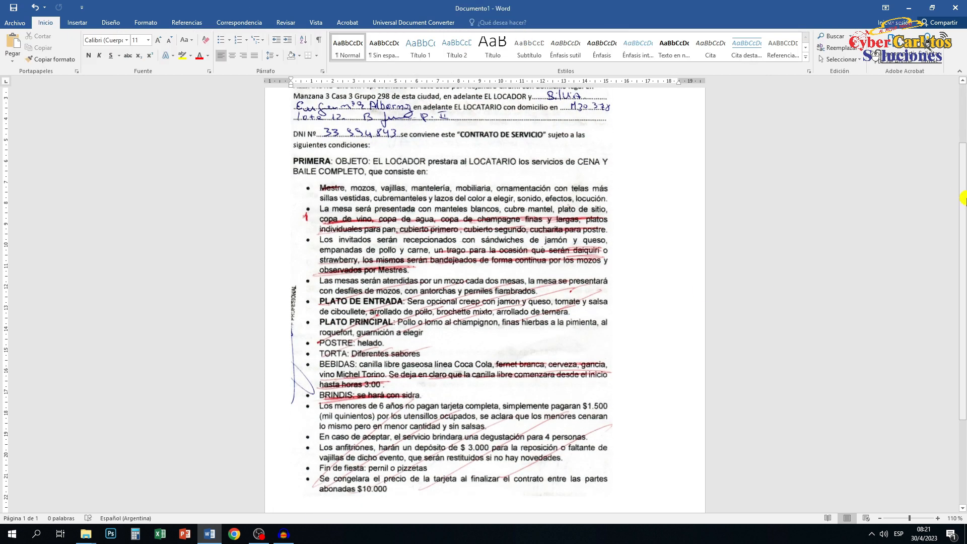
# Enlarge the cropped contract picture proportionally so it fills the free space on the page
pyautogui.moveTo(964, 199); pyautogui.dragTo(963, 284)
pyautogui.click(530, 299)
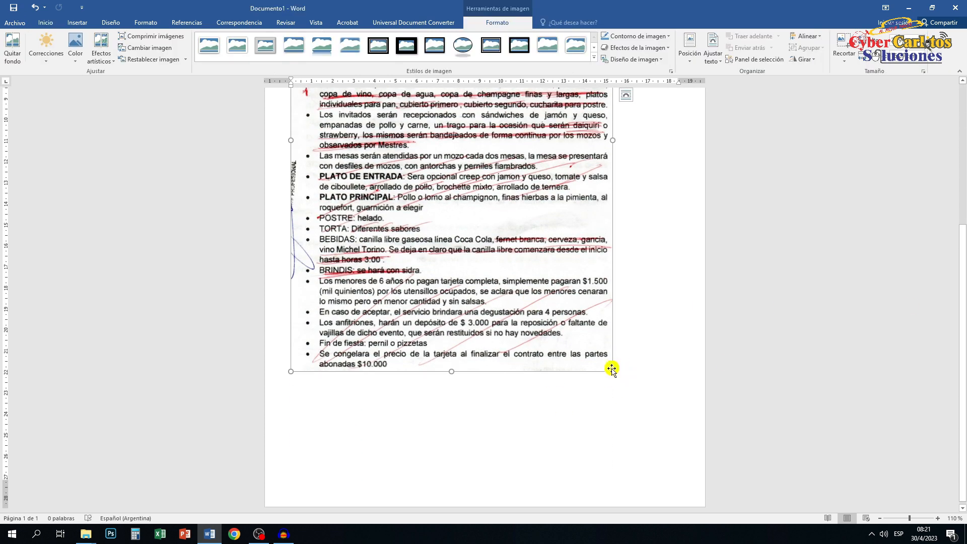
pyautogui.moveTo(614, 374); pyautogui.dragTo(652, 499)
# Start saving a copy of the document on this PC with the Escritorio folder as its location
pyautogui.click(15, 23)
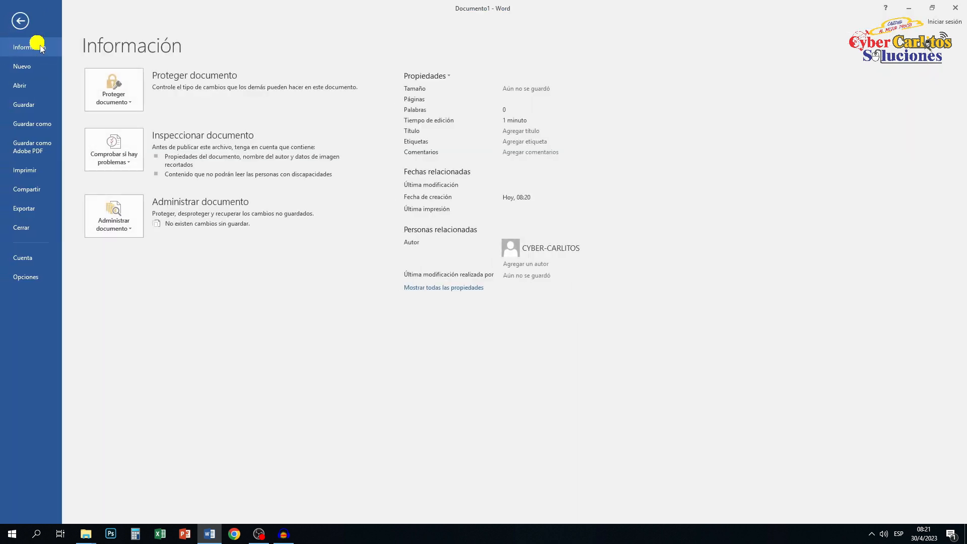
pyautogui.click(20, 21)
pyautogui.click(15, 23)
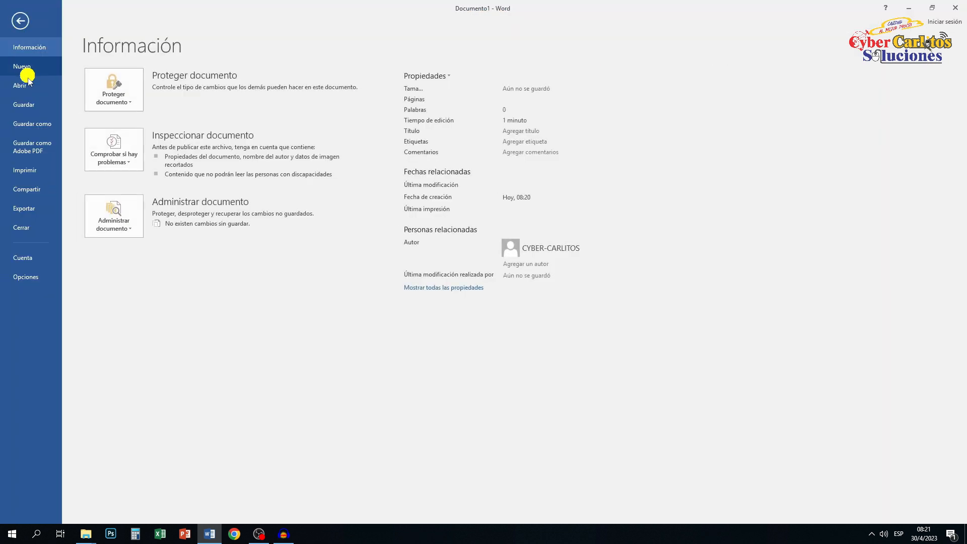
pyautogui.click(30, 124)
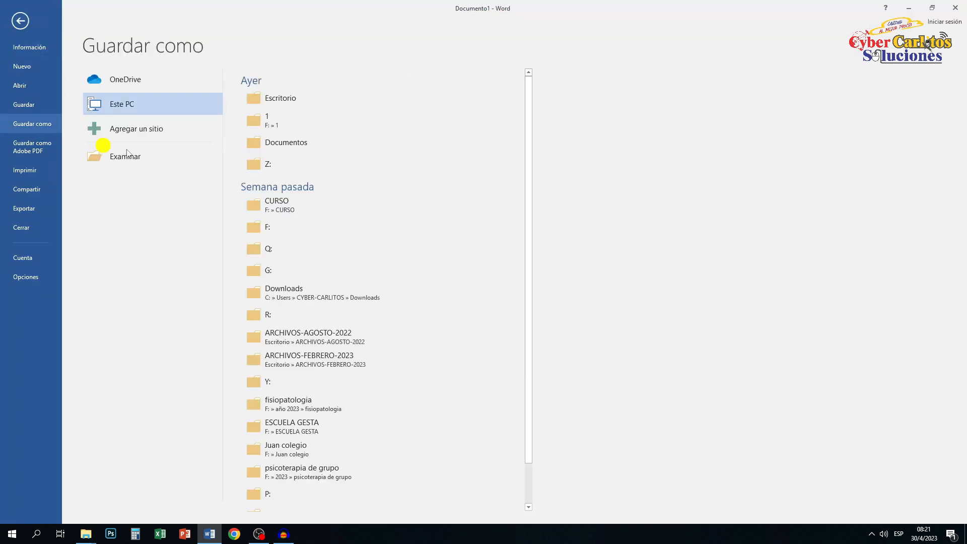
pyautogui.click(126, 106)
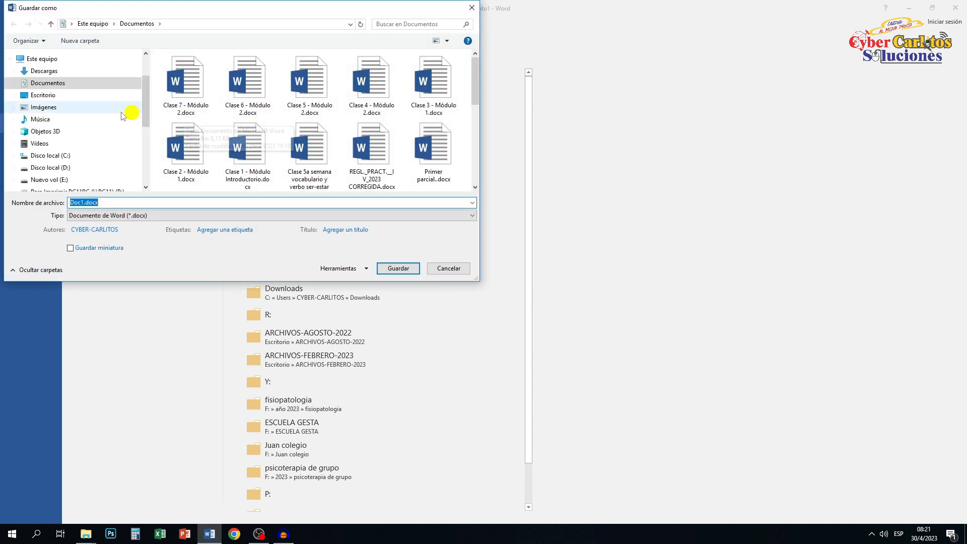
pyautogui.click(51, 95)
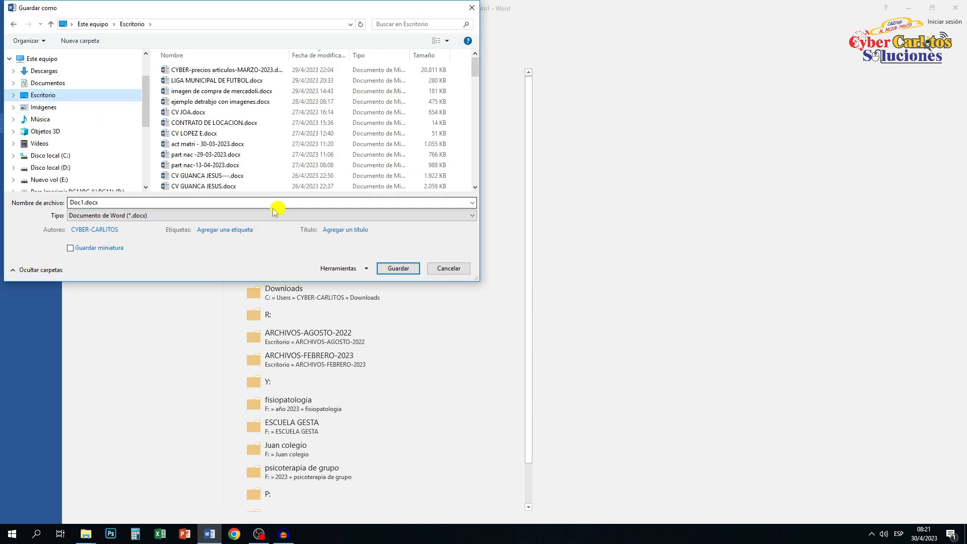
# Save the document in PDF format under the file name 999, and close the published PDF
pyautogui.click(143, 218)
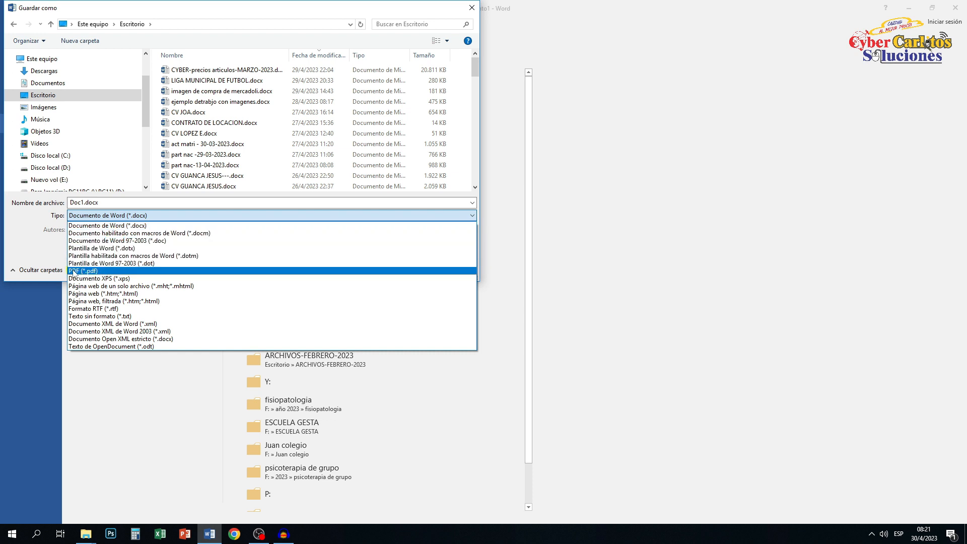
pyautogui.click(90, 272)
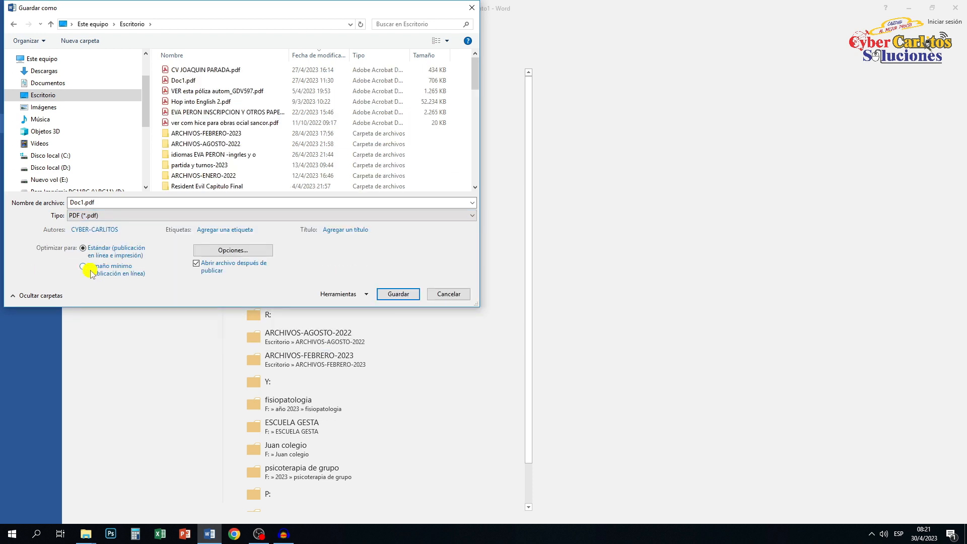
pyautogui.click(117, 204)
pyautogui.doubleClick(115, 204)
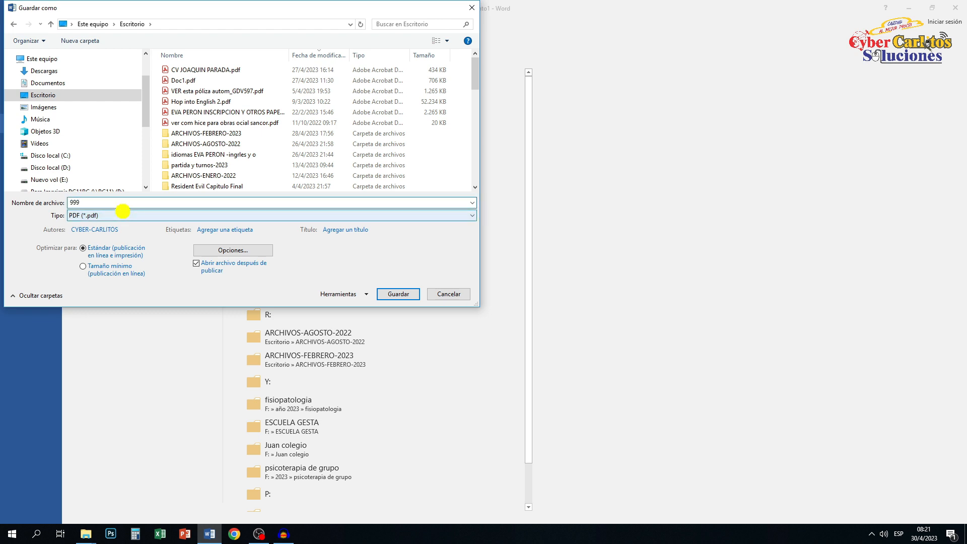
pyautogui.click(398, 293)
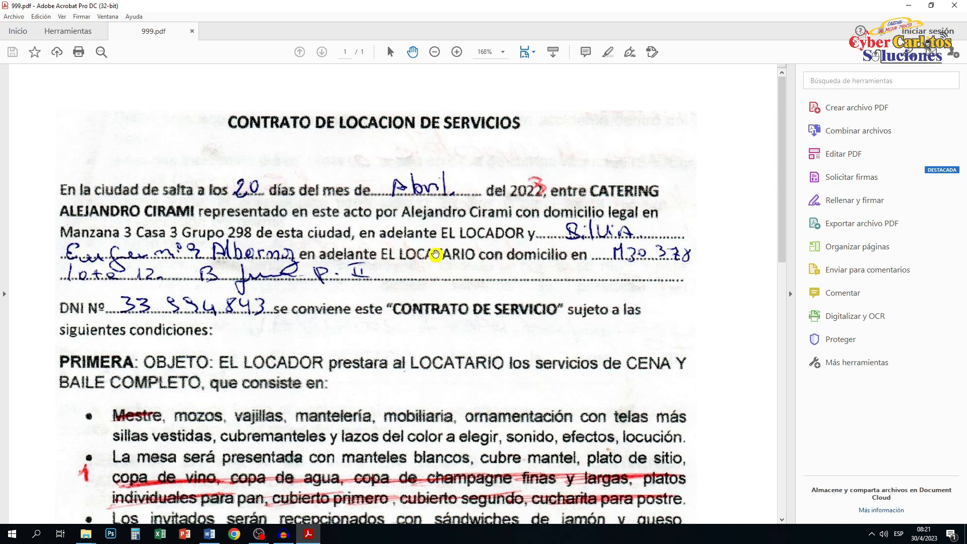
pyautogui.click(960, 5)
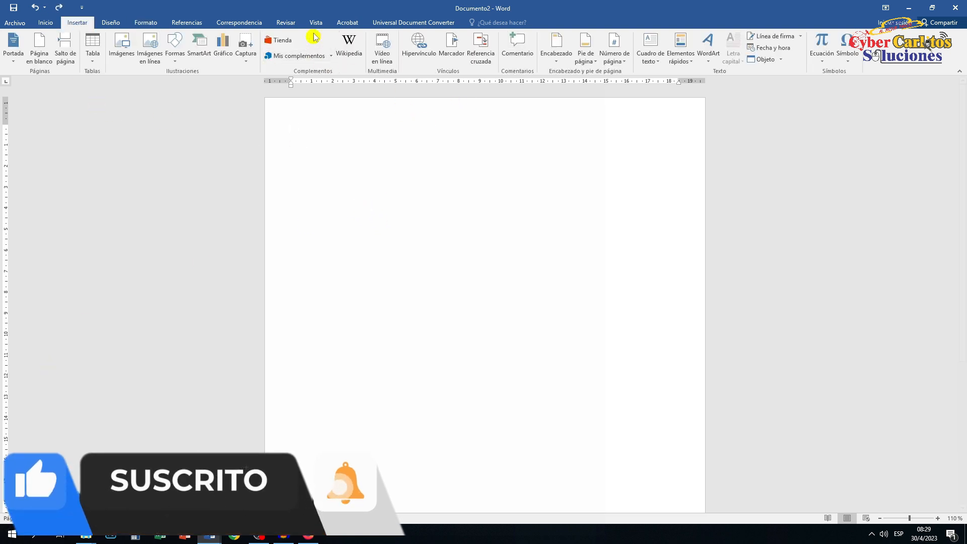
# Switch the blank document Documento2 to outline view and show the master document commands
pyautogui.click(314, 23)
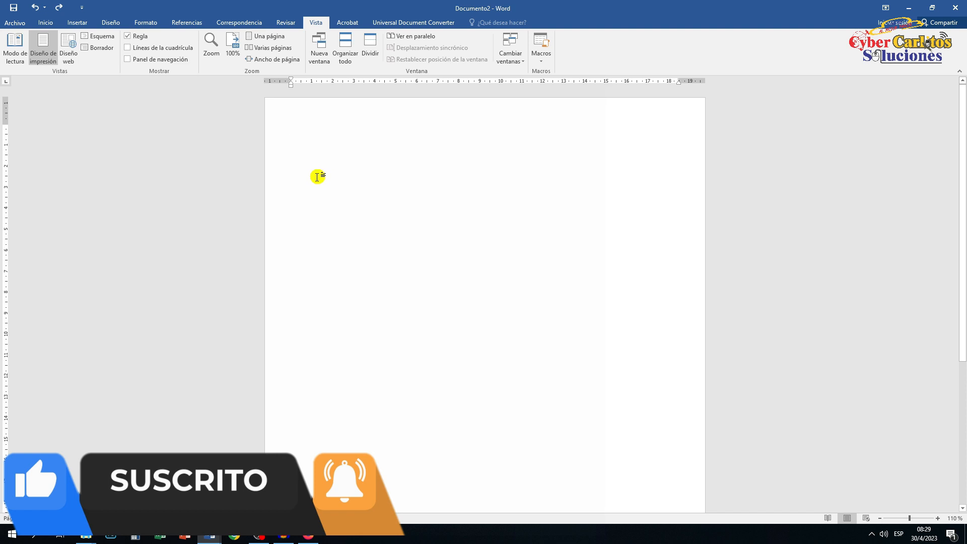
pyautogui.hotkey('ctrl', 'alt', 'o')
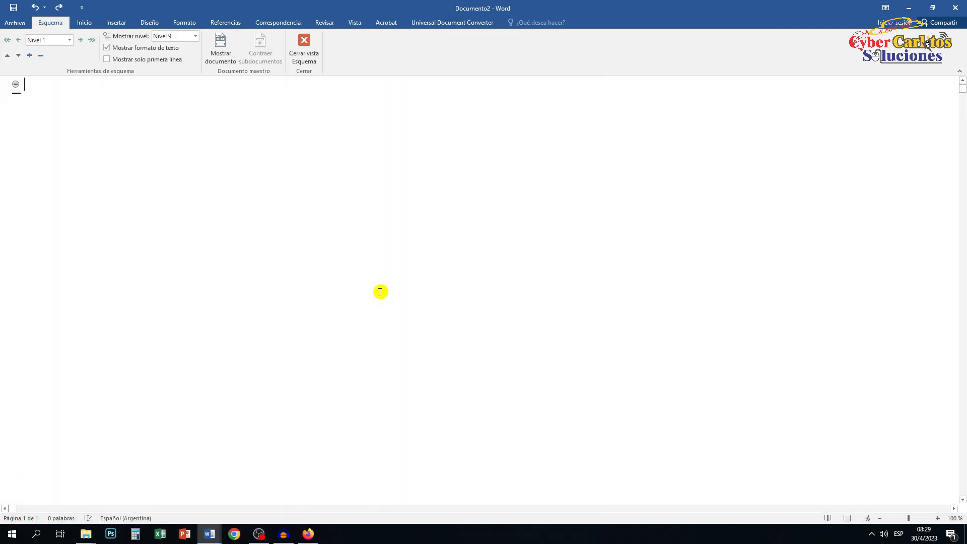
pyautogui.click(221, 48)
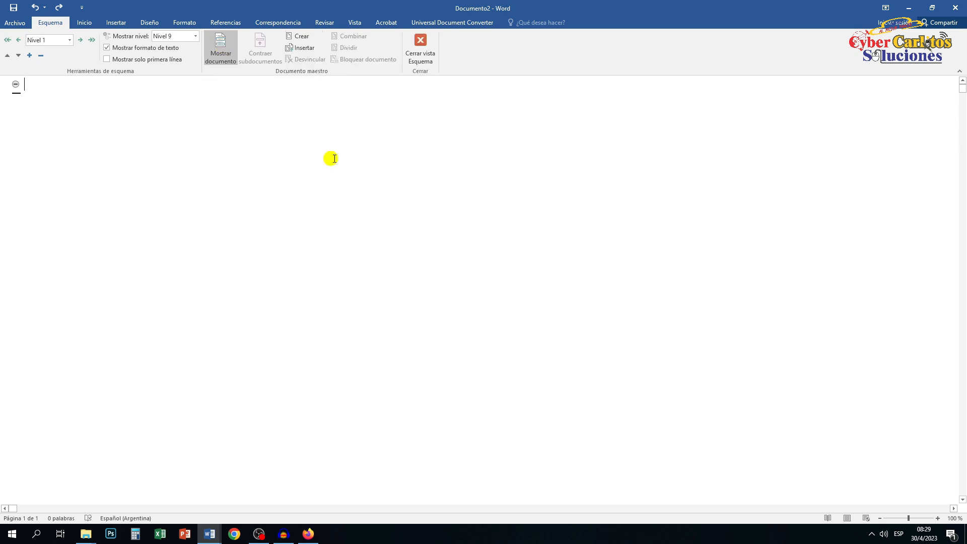
# Insert 999.pdf from the Escritorio folder as a subdocument, accepting its conversion to editable text and the renaming of the duplicate style
pyautogui.click(304, 48)
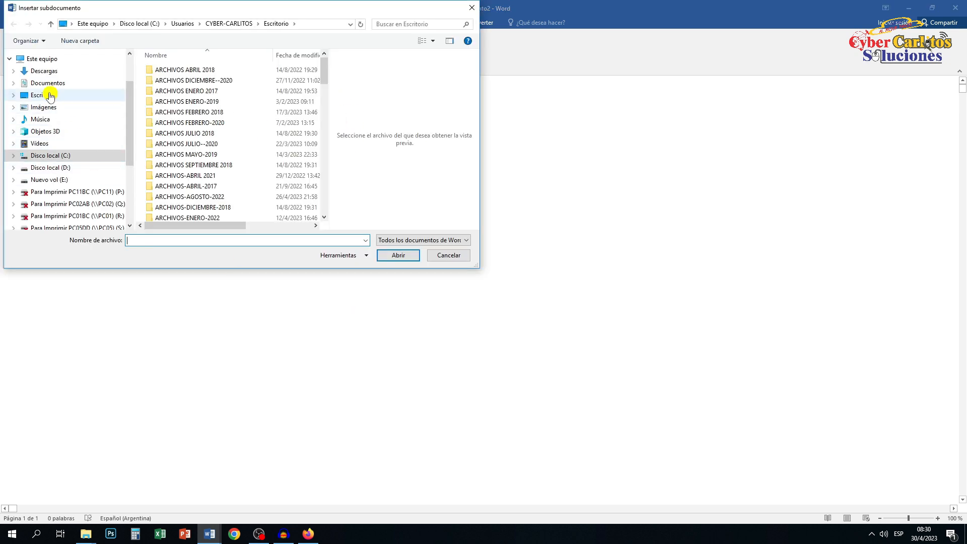
pyautogui.click(46, 94)
pyautogui.click(159, 71)
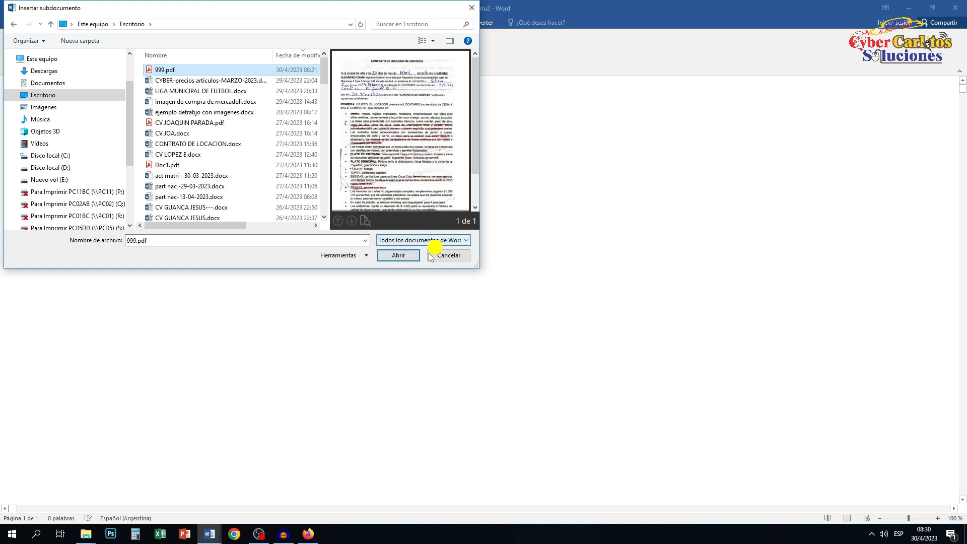
pyautogui.click(398, 256)
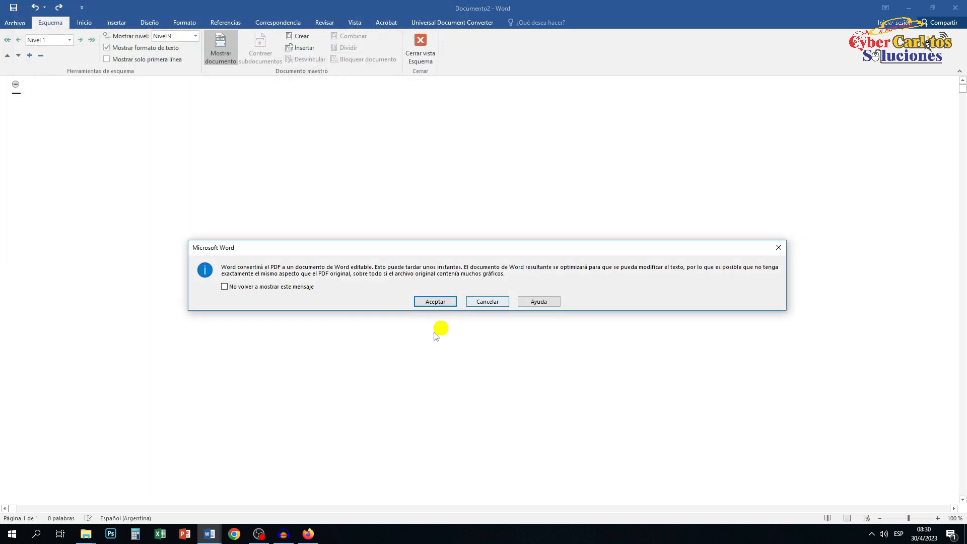
pyautogui.click(433, 301)
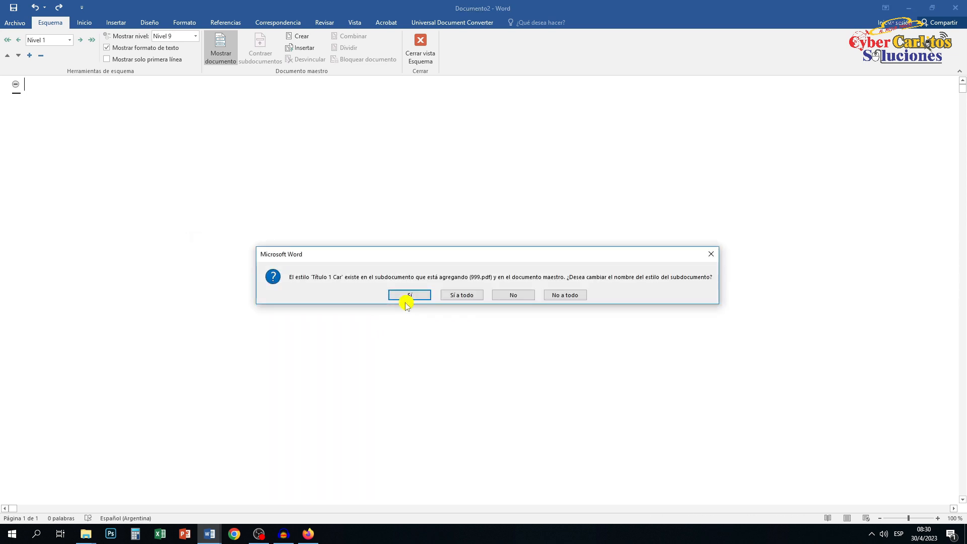
pyautogui.click(409, 297)
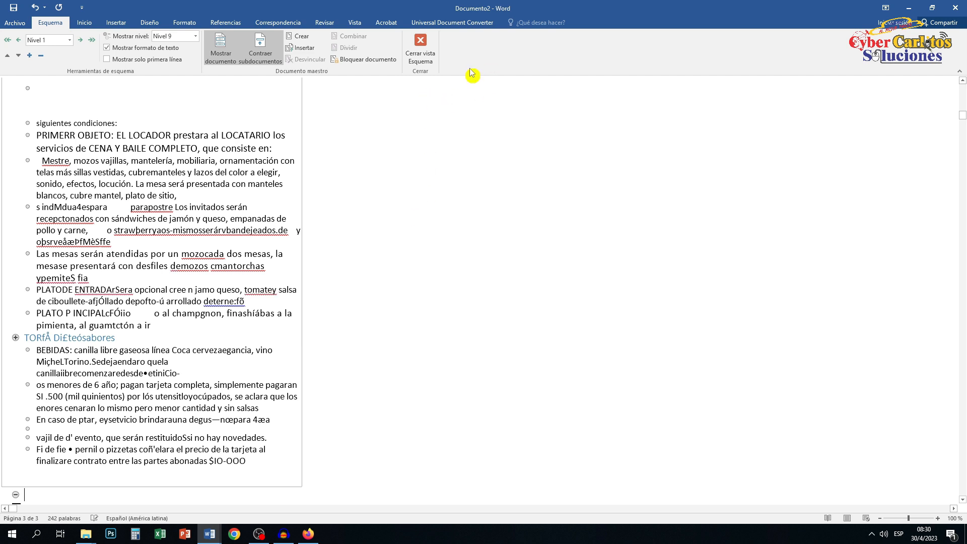
# Close the outline view, dismiss the news pop-up and show the converted contract page at 120% zoom
pyautogui.click(422, 43)
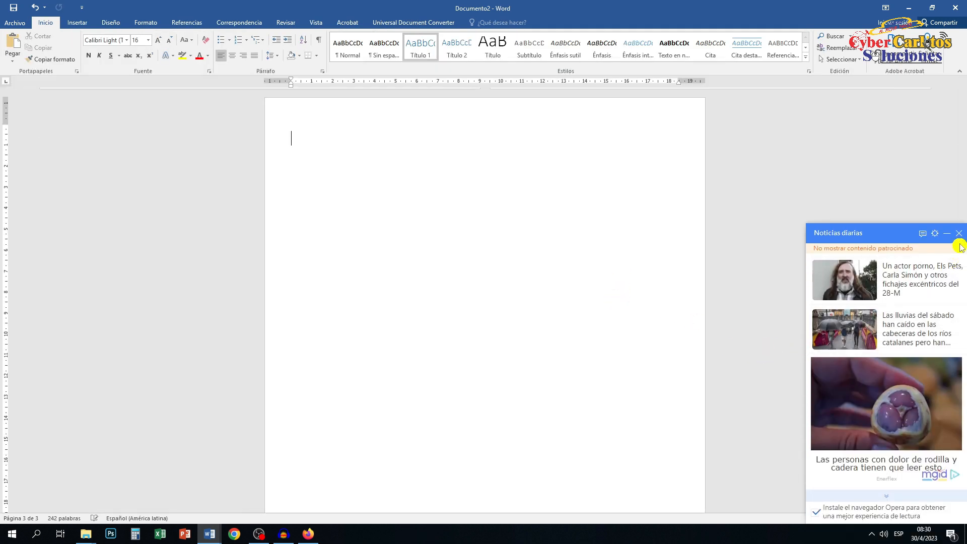
pyautogui.click(959, 230)
pyautogui.scroll(10, 963, 373)
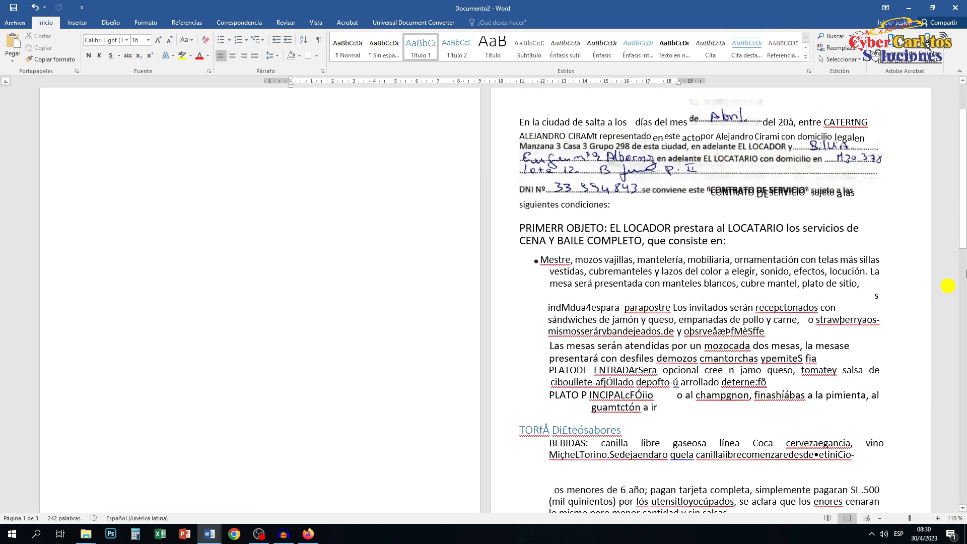
pyautogui.click(938, 519)
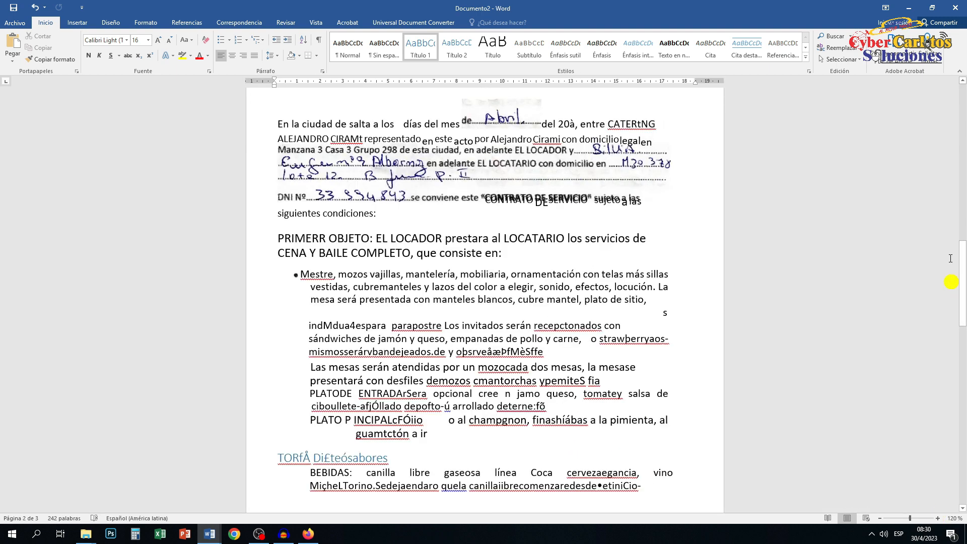
# Change the word "los" to "lossss" in the contract's opening line as an editing test
pyautogui.click(425, 124)
pyautogui.click(391, 123)
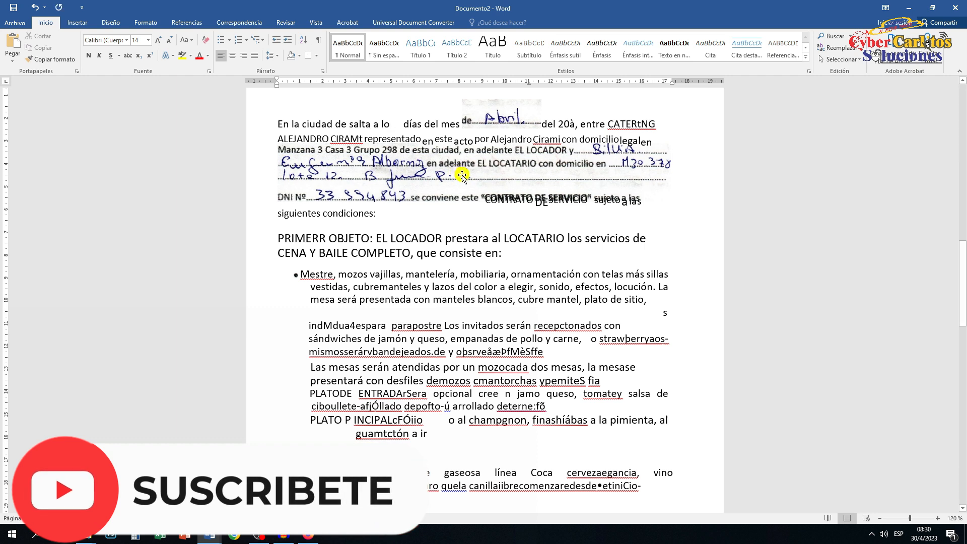
pyautogui.press('BackSpace')
pyautogui.write('ossss')
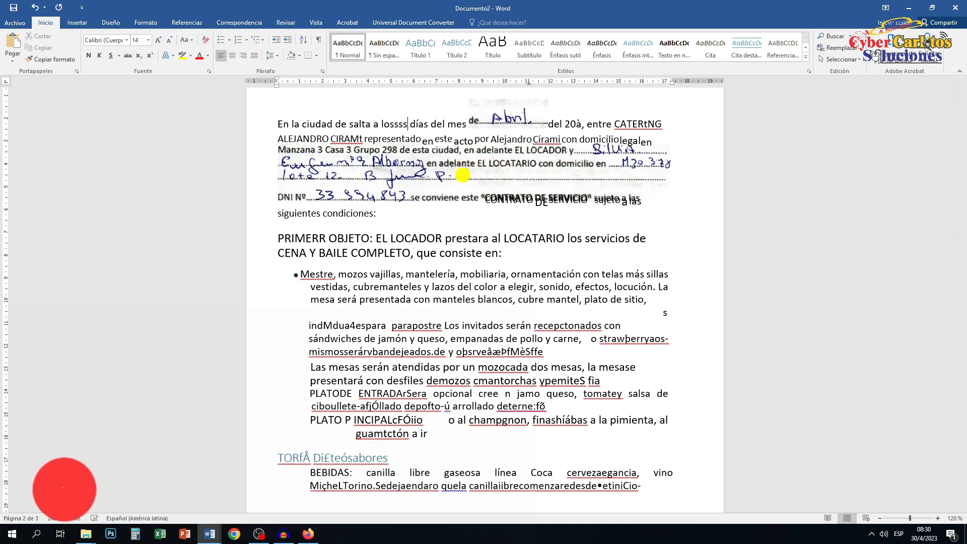
# Replace the letters "nt" in "ornamentación" with "hjh" in the bulleted paragraph
pyautogui.click(556, 274)
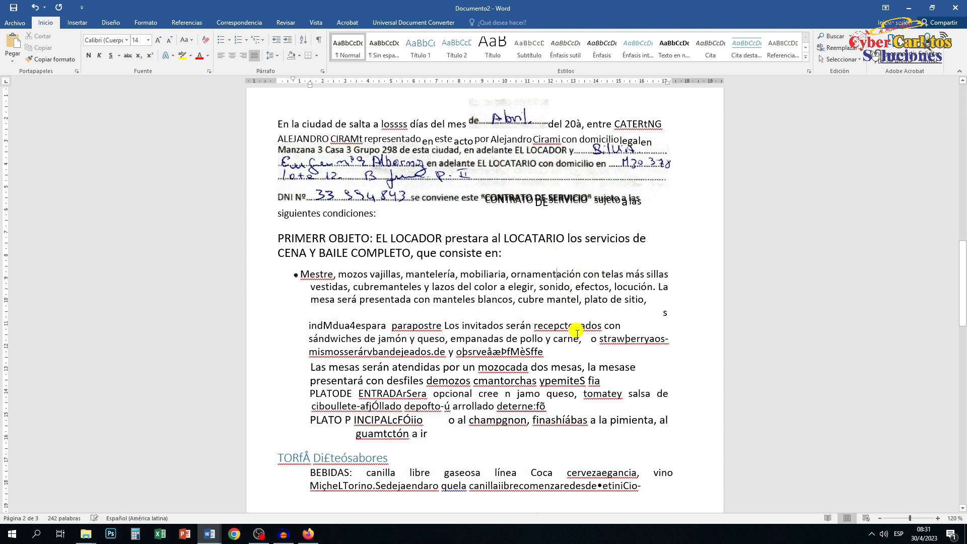
pyautogui.press('BackSpace')
pyautogui.press('BackSpace')
pyautogui.write('hjh')
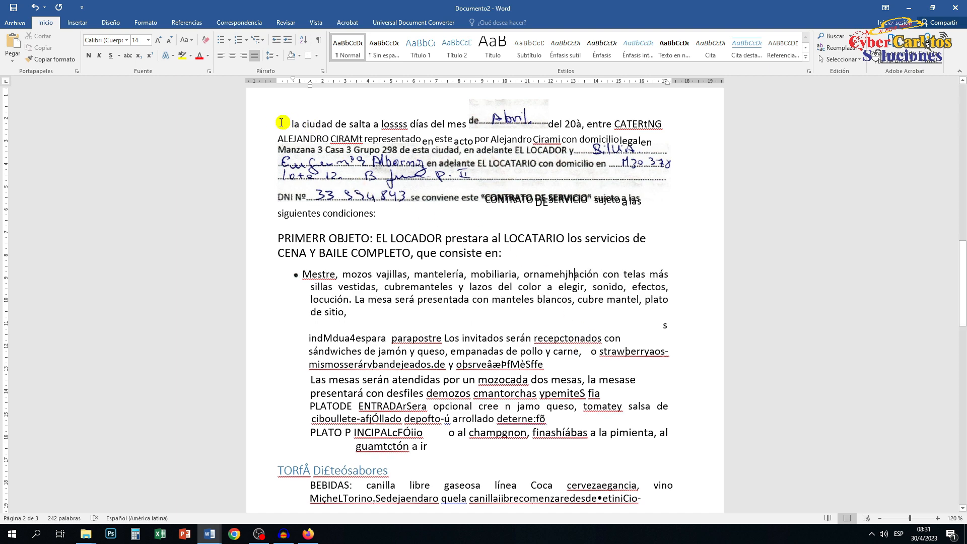
# Select the converted contract from its opening line through the last paragraph and copy it
pyautogui.moveTo(275, 123); pyautogui.dragTo(637, 285)
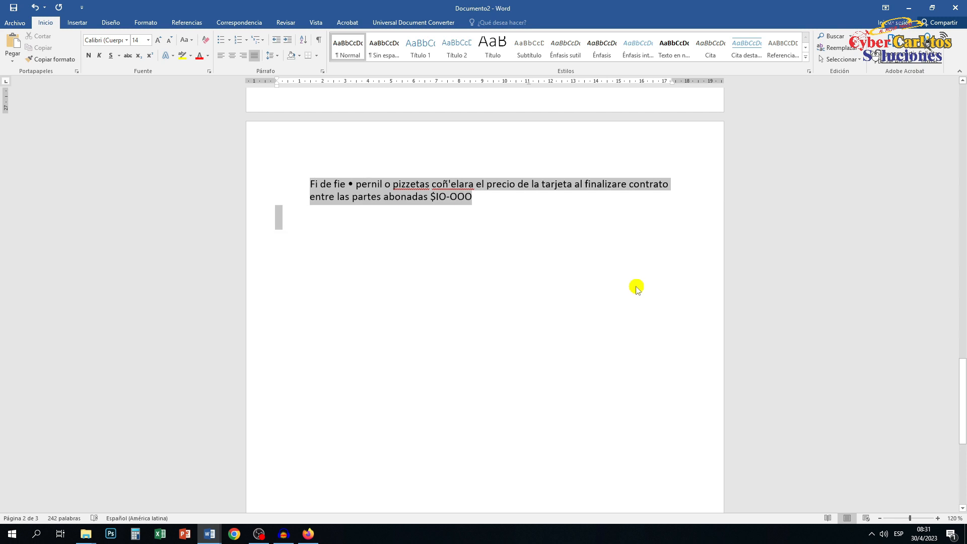
pyautogui.rightClick(450, 193)
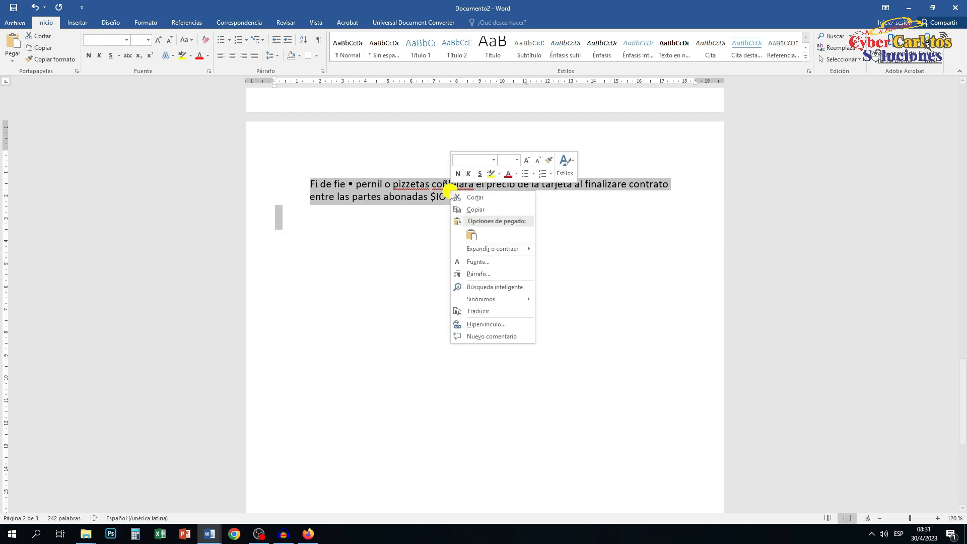
pyautogui.click(476, 210)
# Create a new blank document and paste the copied contract into it
pyautogui.click(14, 23)
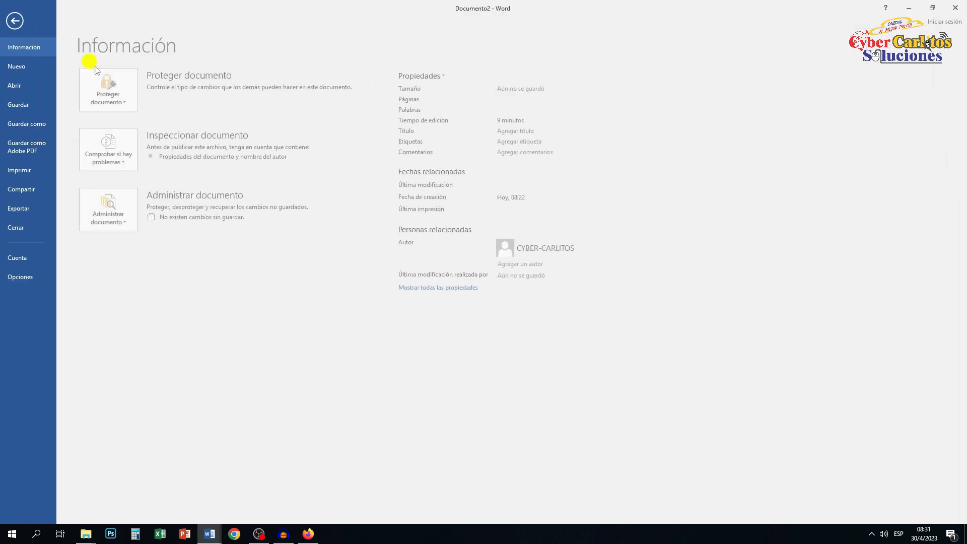
pyautogui.click(29, 71)
pyautogui.click(108, 125)
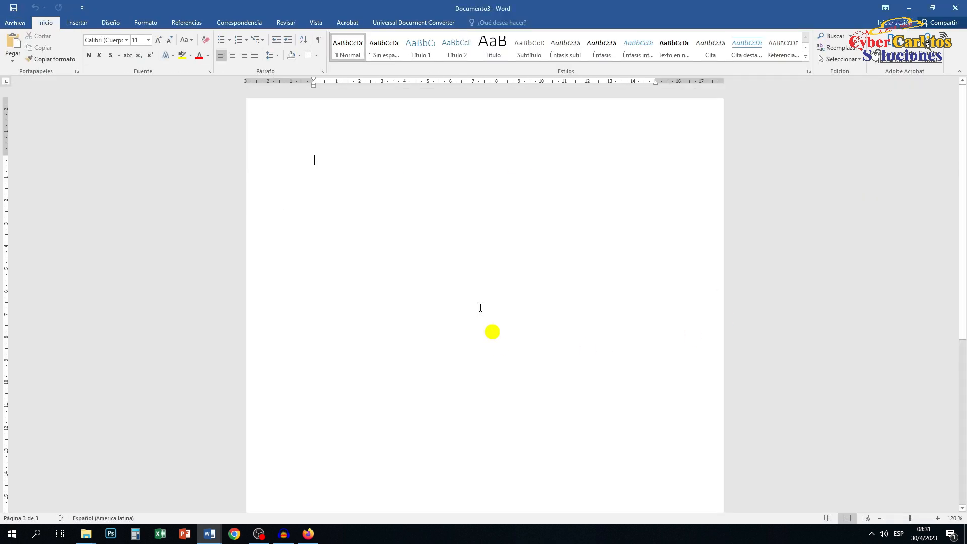
pyautogui.rightClick(461, 255)
pyautogui.click(480, 300)
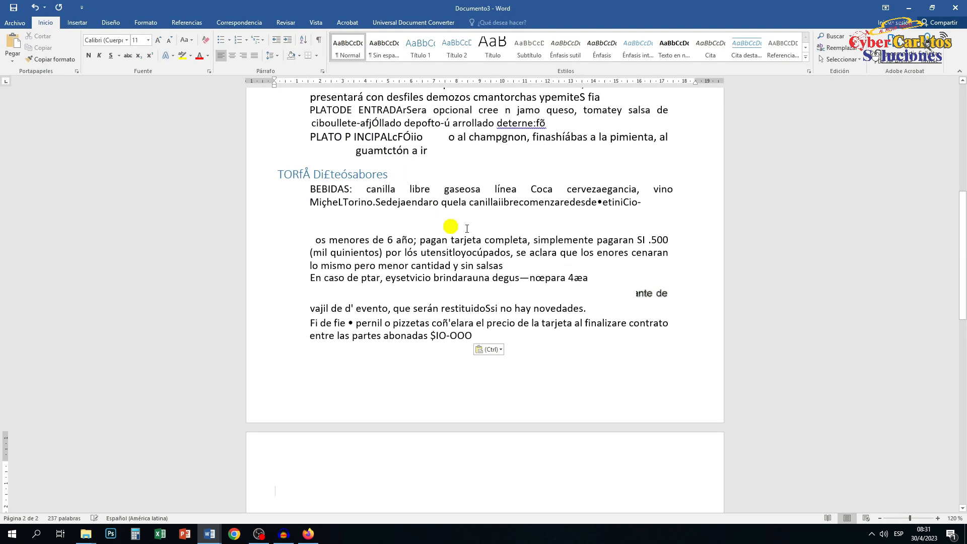
# Change "gaseosa" to "gasehjgg" in the BEBIDAS paragraph of the pasted contract
pyautogui.click(488, 191)
pyautogui.press('BackSpace')
pyautogui.press('BackSpace')
pyautogui.press('BackSpace')
pyautogui.press('BackSpace')
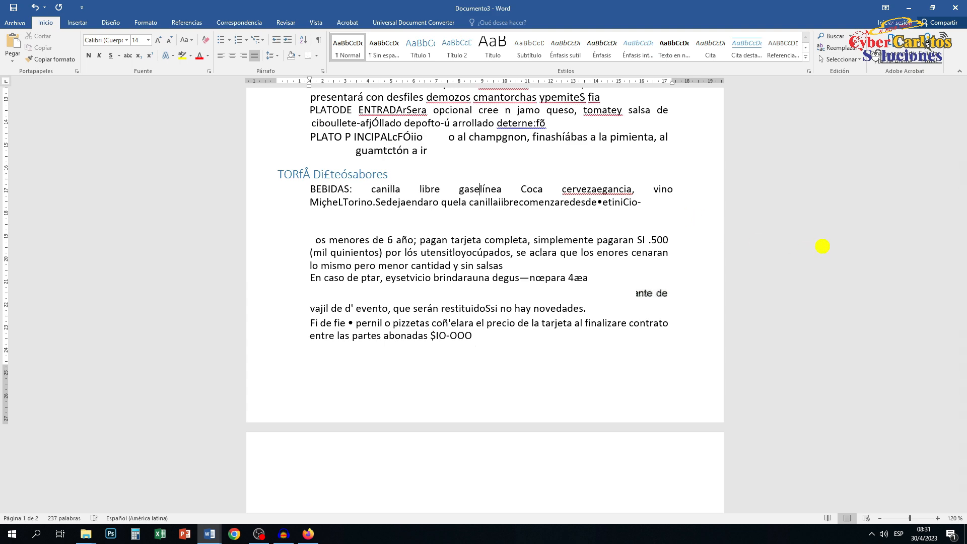
pyautogui.write('hjgg')
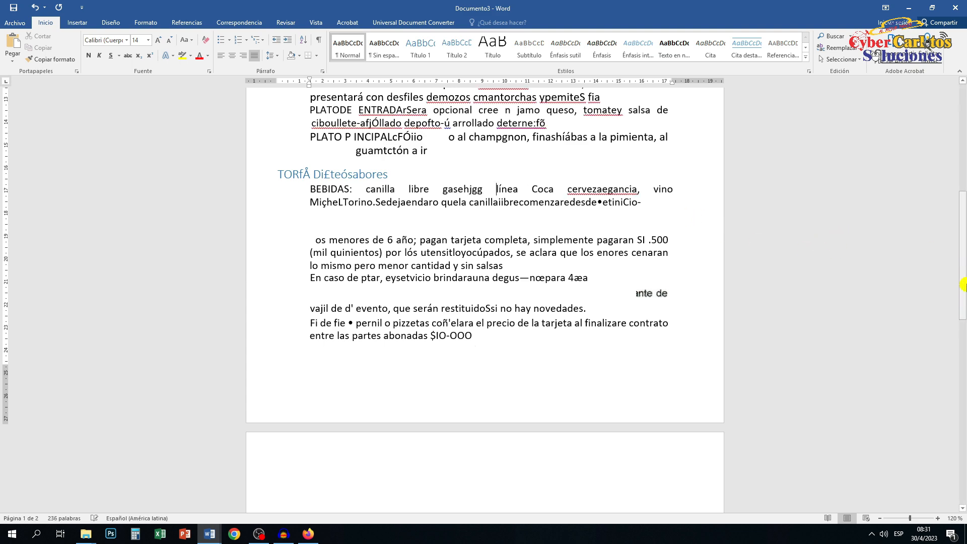
# Delete the handwritten month image and the larger image with the handwritten personal details at the start of the contract
pyautogui.moveTo(963, 275); pyautogui.dragTo(963, 169)
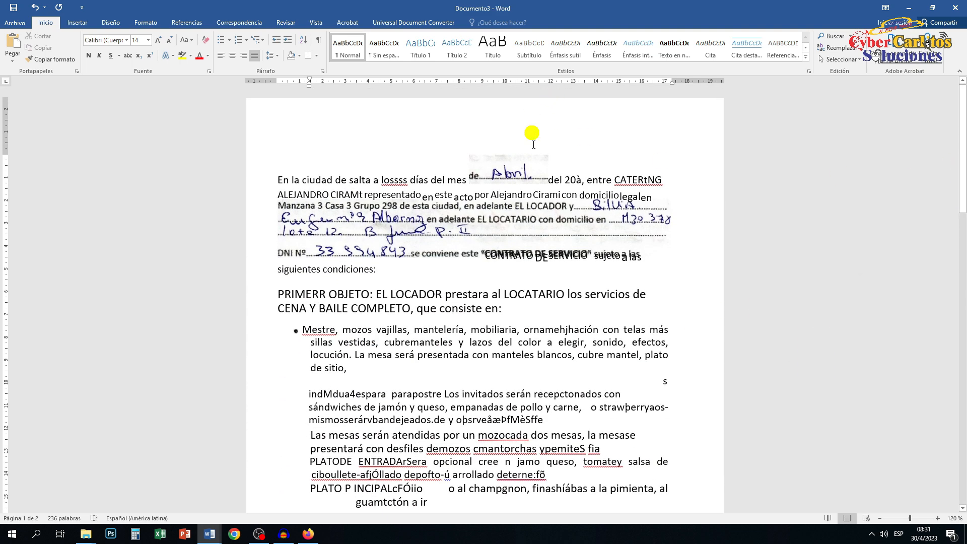
pyautogui.click(517, 164)
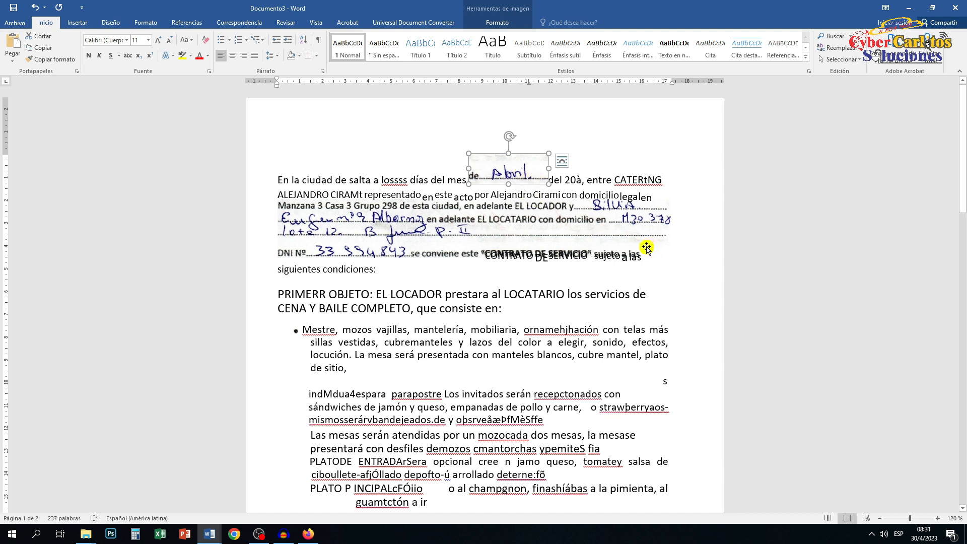
pyautogui.press('Delete')
pyautogui.click(630, 199)
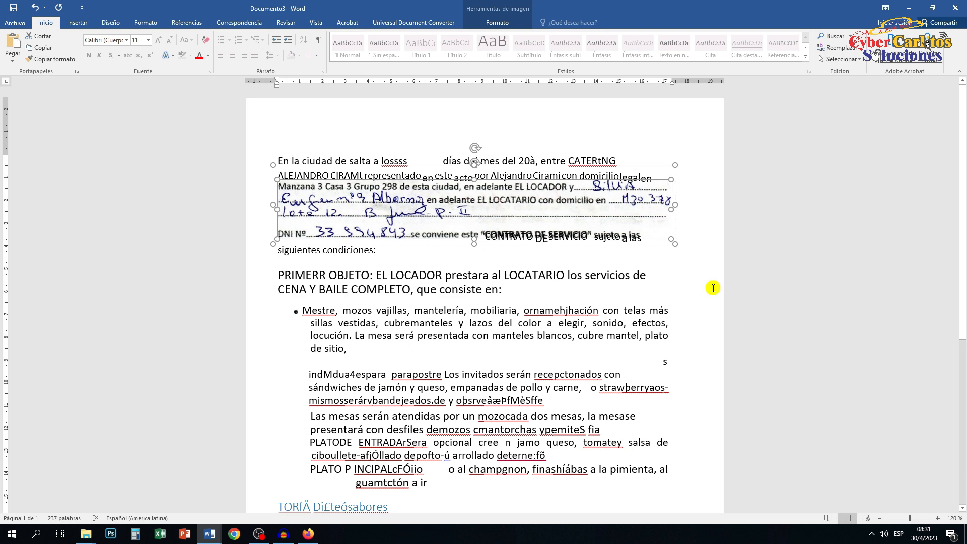
pyautogui.press('Delete')
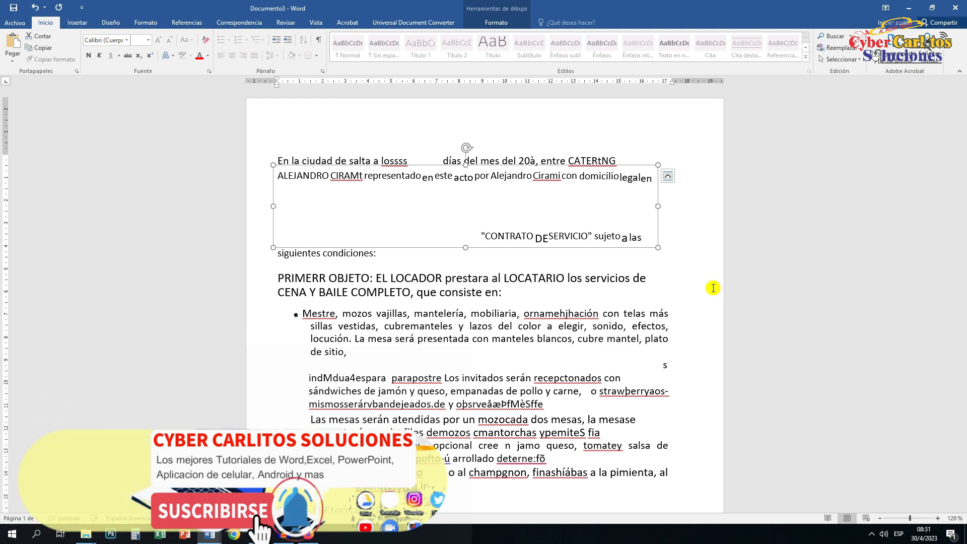
pyautogui.scroll(-5, 424, 285)
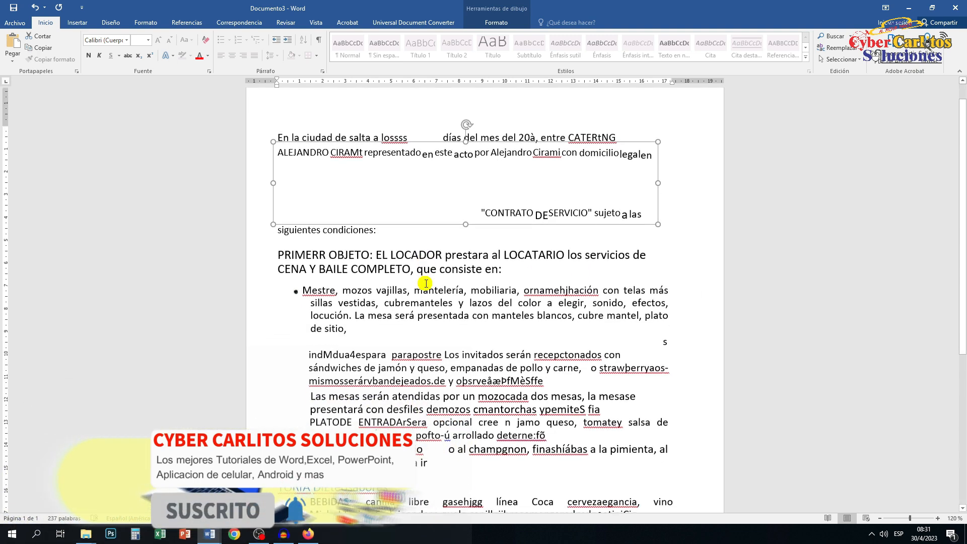